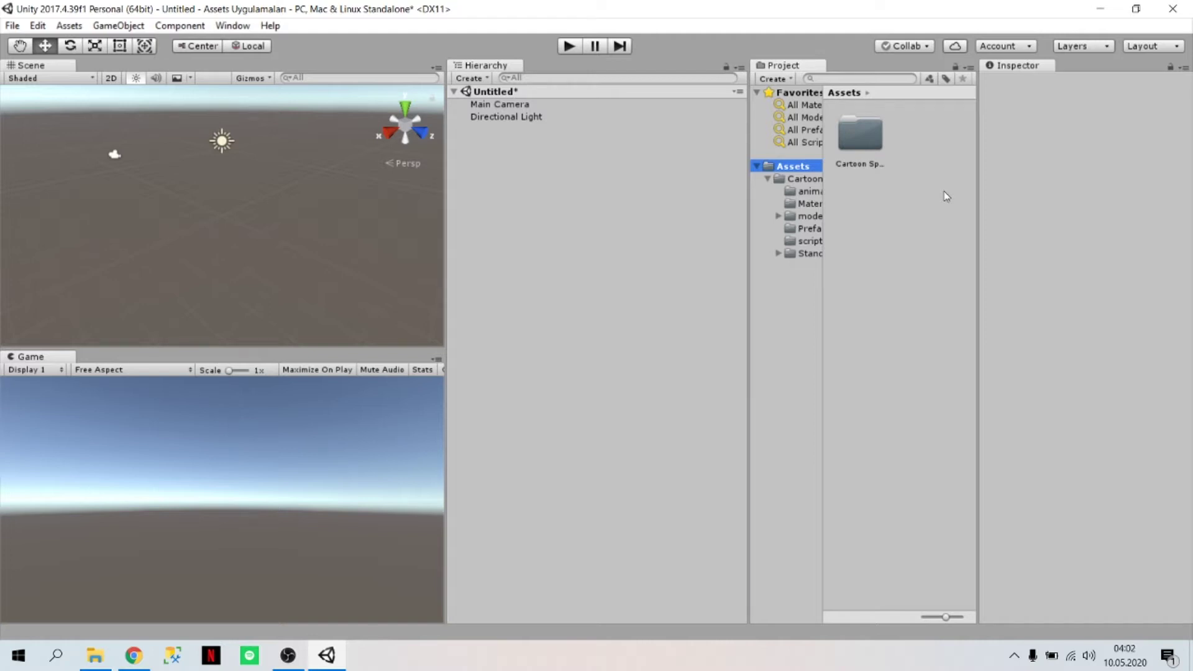
Step: Add a Cube at position 0,0,0 to the scene from the Hierarchy's 3D Object menu
{"action": "left_click", "coordinate": [482, 79]}
{"action": "mouse_move", "coordinate": [489, 128]}
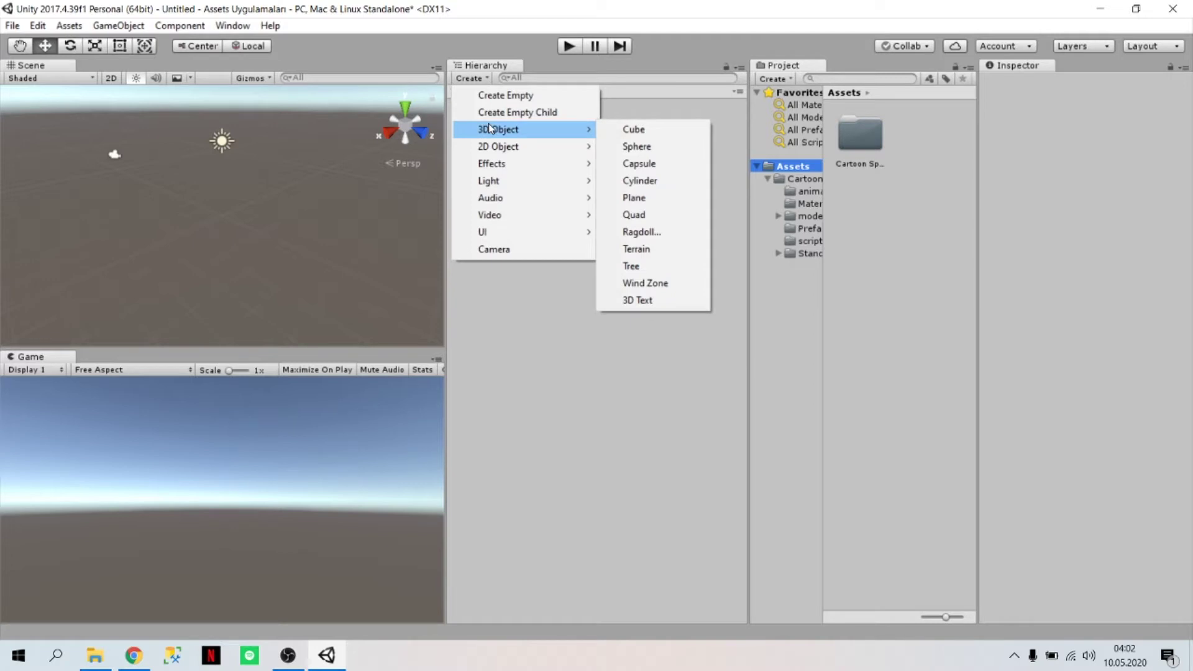
{"action": "left_click", "coordinate": [613, 129]}
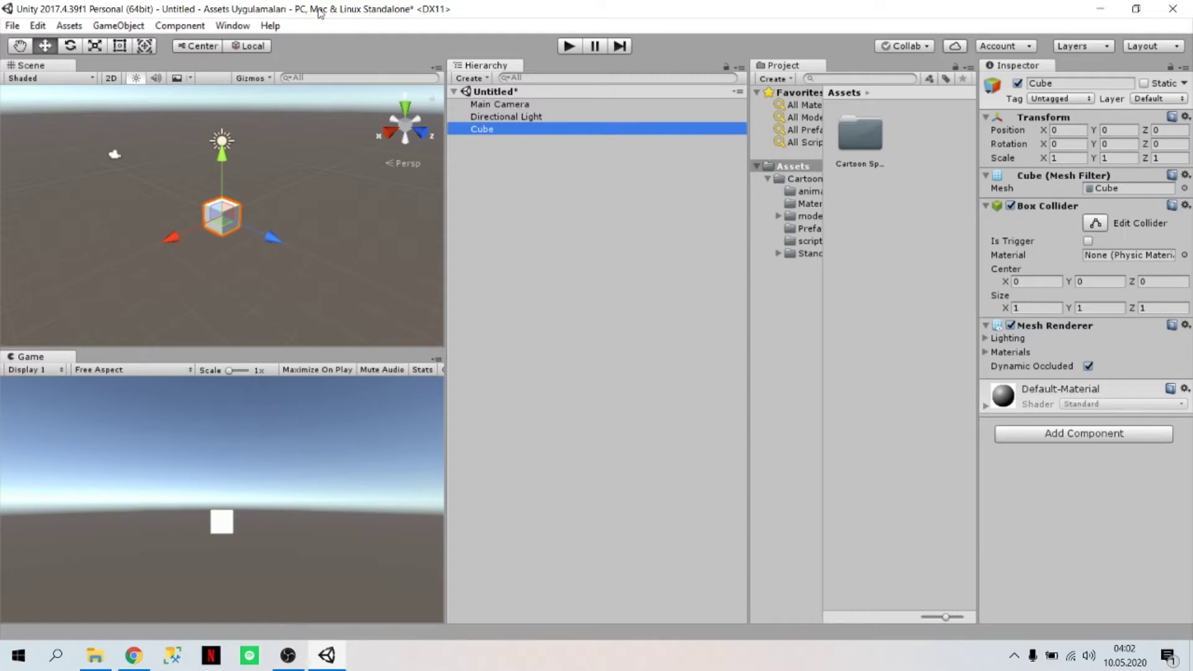
{"action": "left_click", "coordinate": [234, 29]}
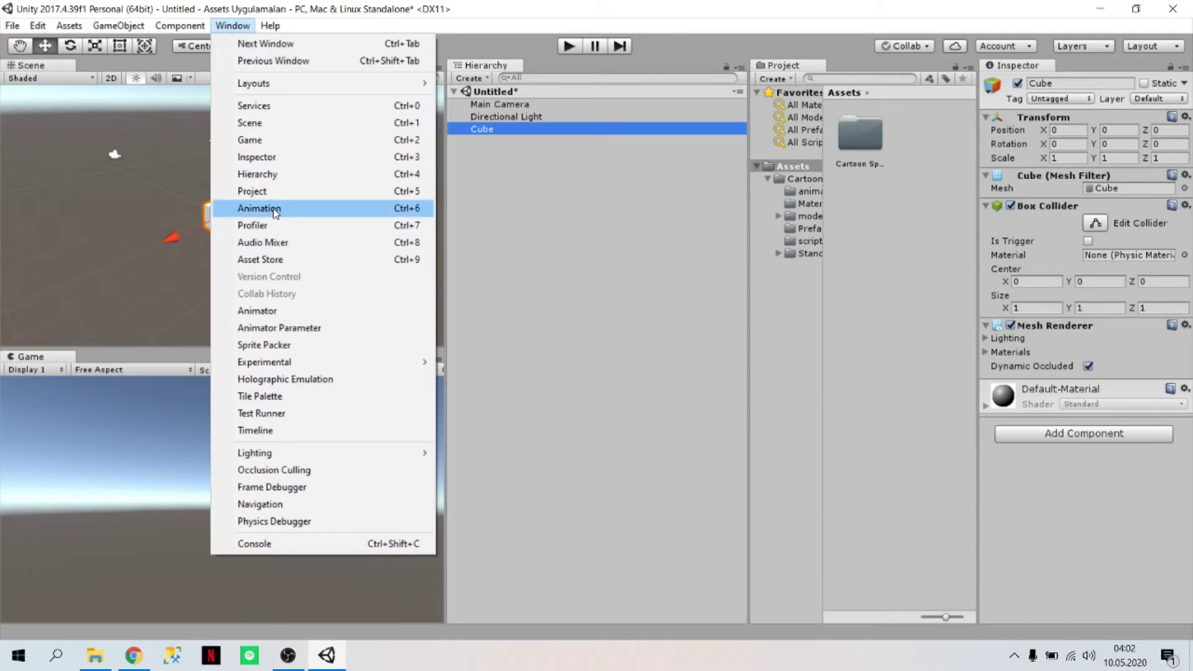
Step: Open the Animation window and dock it beside the Game tab
{"action": "left_click", "coordinate": [277, 210]}
{"action": "left_click_drag", "start_coordinate": [26, 15], "coordinate": [109, 359]}
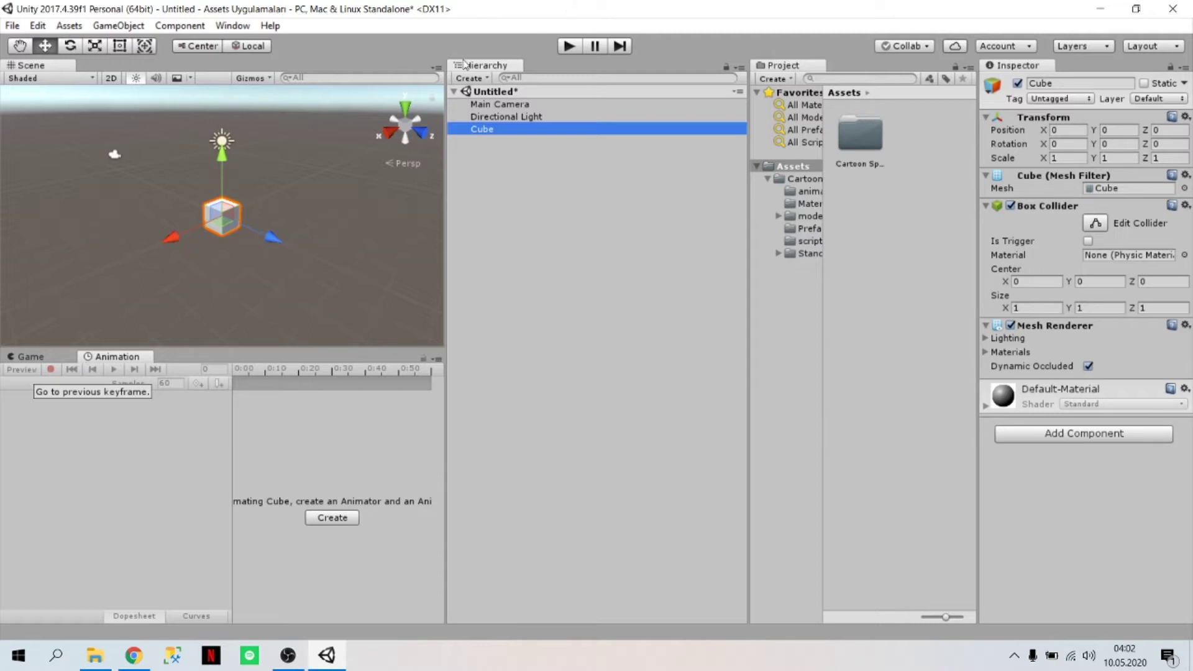
{"action": "left_click", "coordinate": [509, 135]}
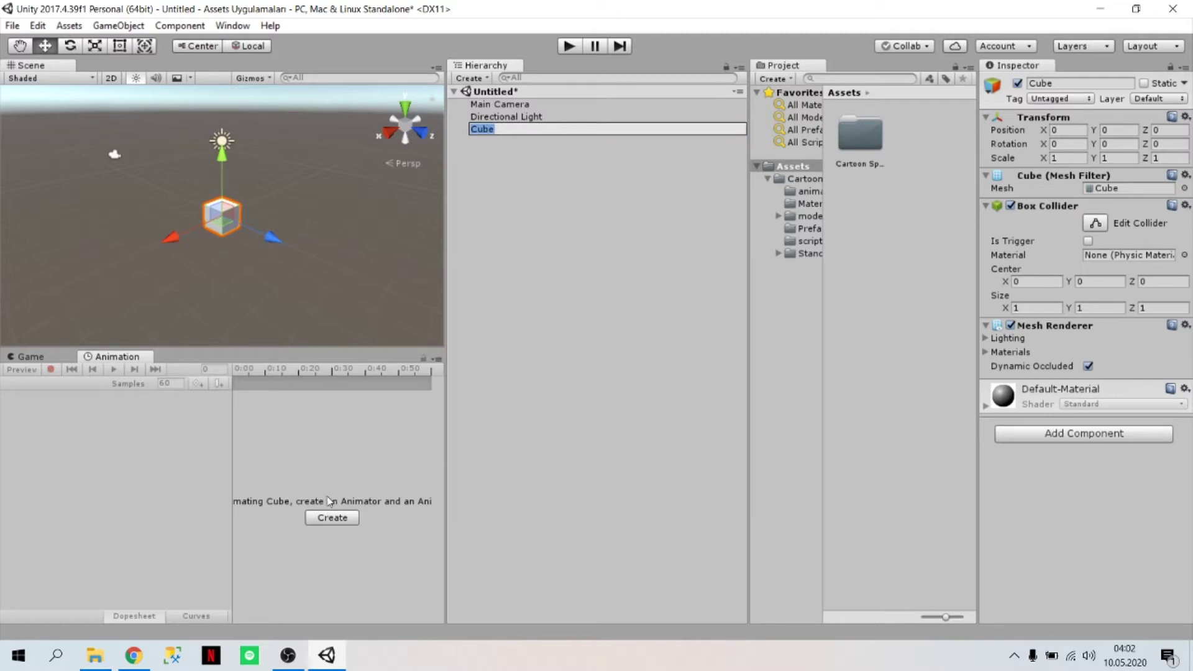
Step: Cancel the clip save dialog and create a folder named 'Animasyon' under Assets
{"action": "left_click", "coordinate": [334, 519]}
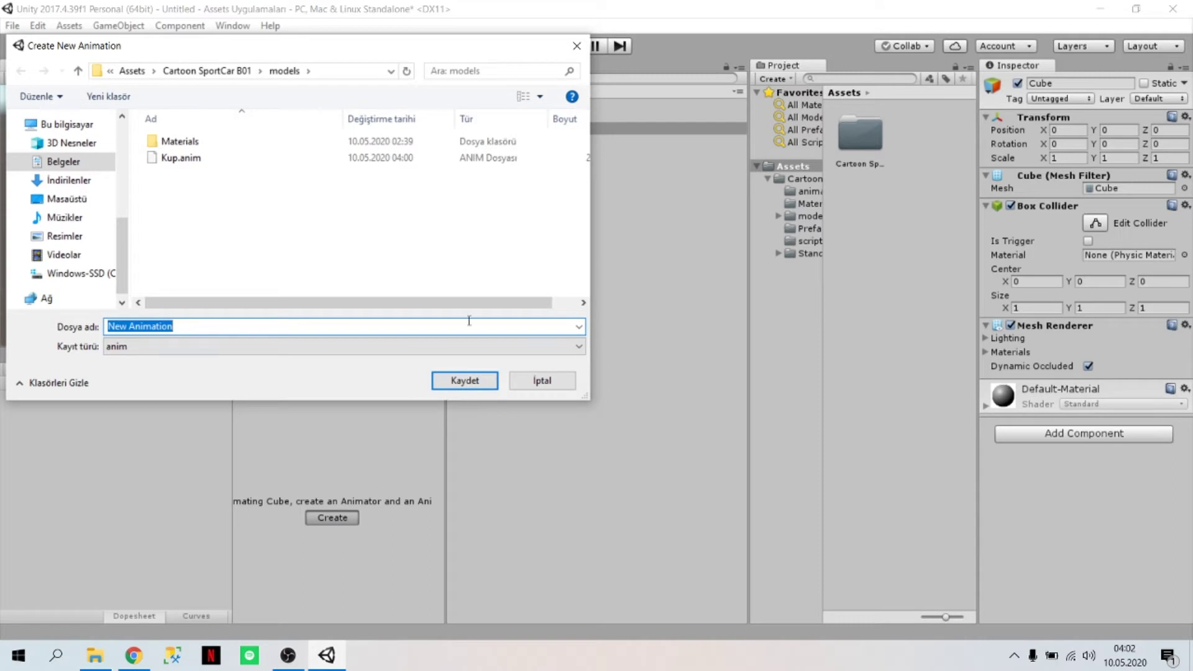
{"action": "left_click", "coordinate": [552, 380]}
{"action": "left_click", "coordinate": [779, 166]}
{"action": "right_click", "coordinate": [862, 192]}
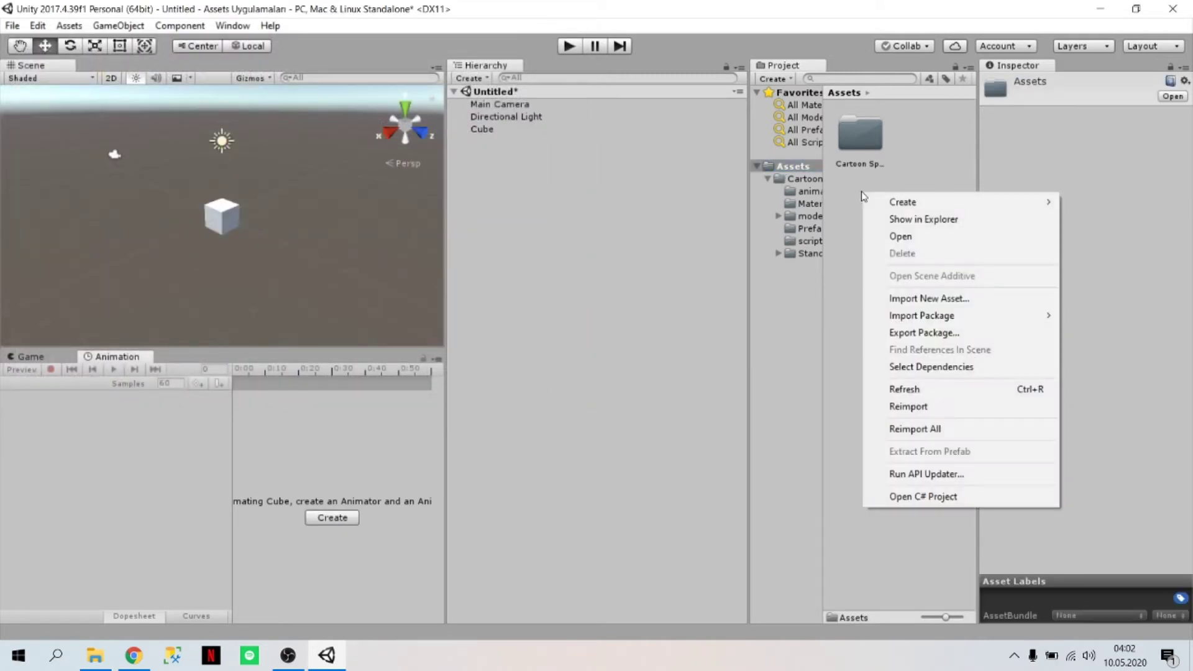
{"action": "mouse_move", "coordinate": [891, 202]}
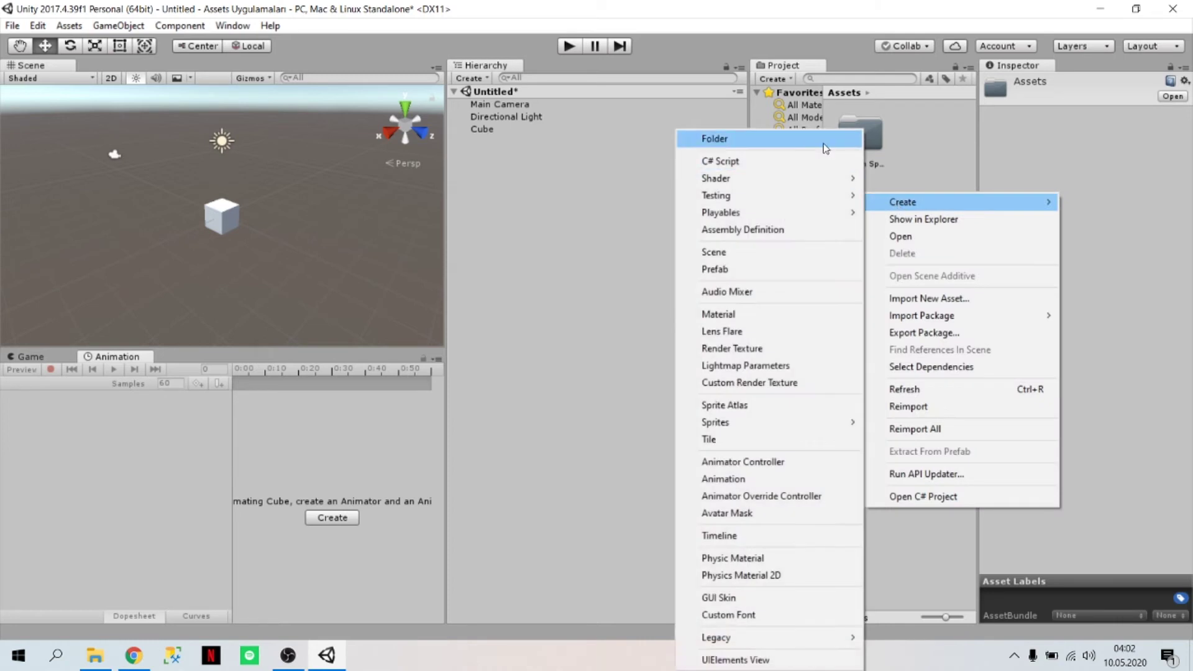
{"action": "left_click", "coordinate": [825, 148]}
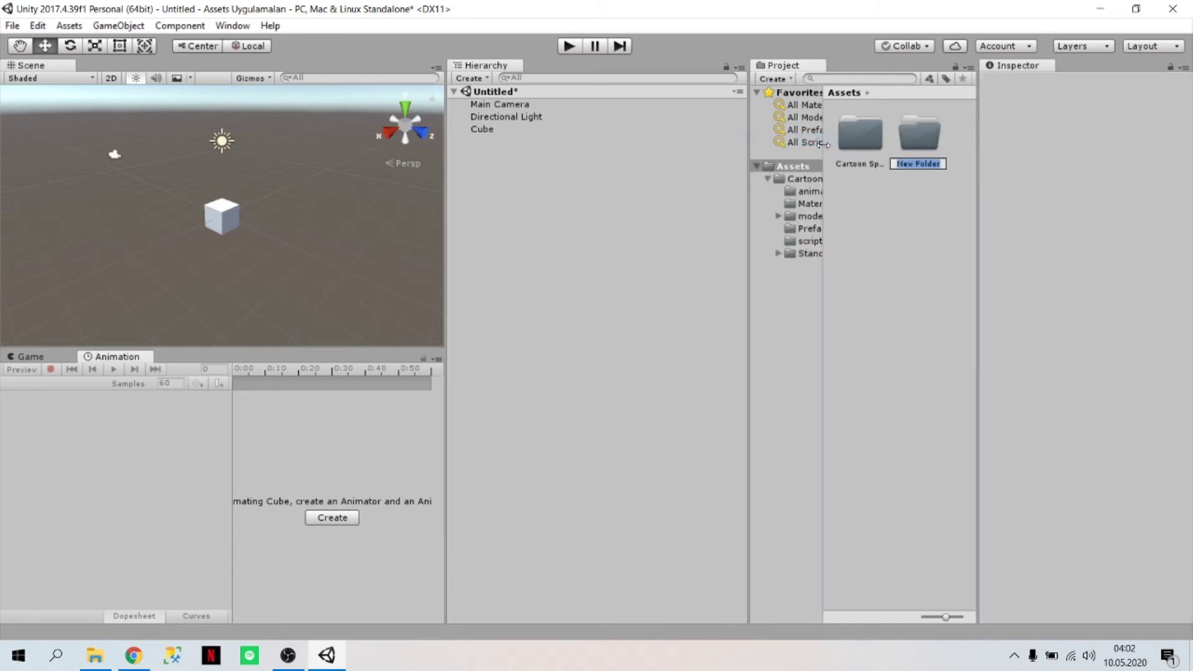
{"action": "type", "text": "Animasyon"}
{"action": "key", "text": "Return"}
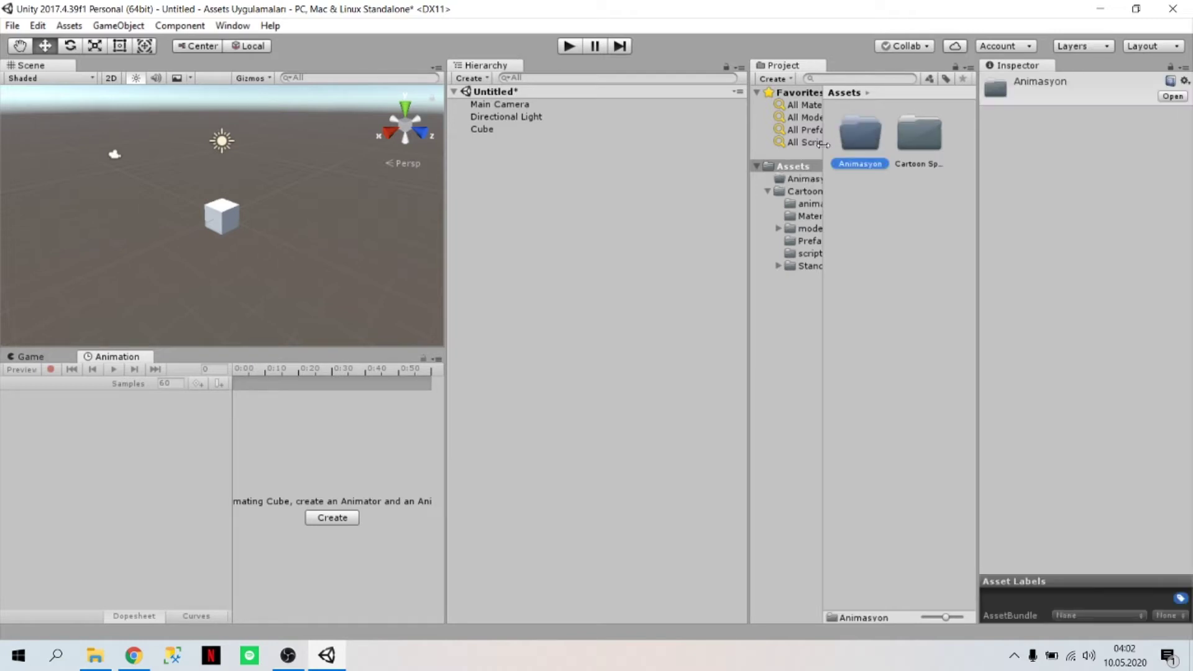
Step: Save a new animation clip named 'Kup' into Assets/Animasyon and turn on keyframe recording
{"action": "left_click", "coordinate": [355, 517]}
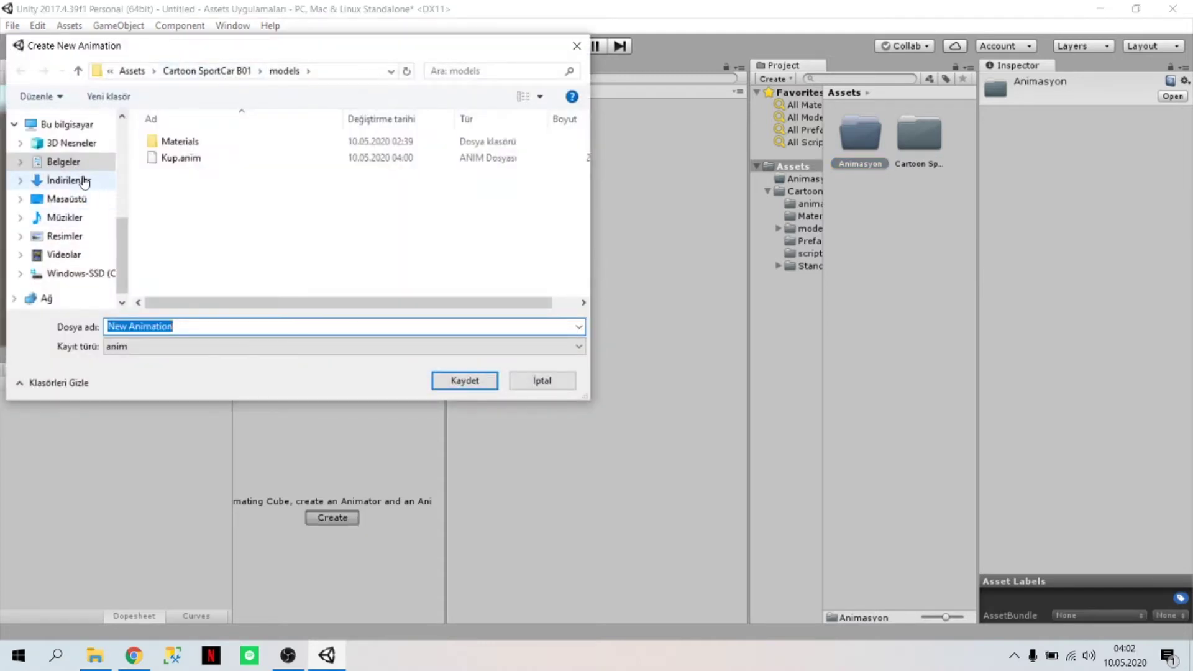
{"action": "left_click", "coordinate": [260, 71]}
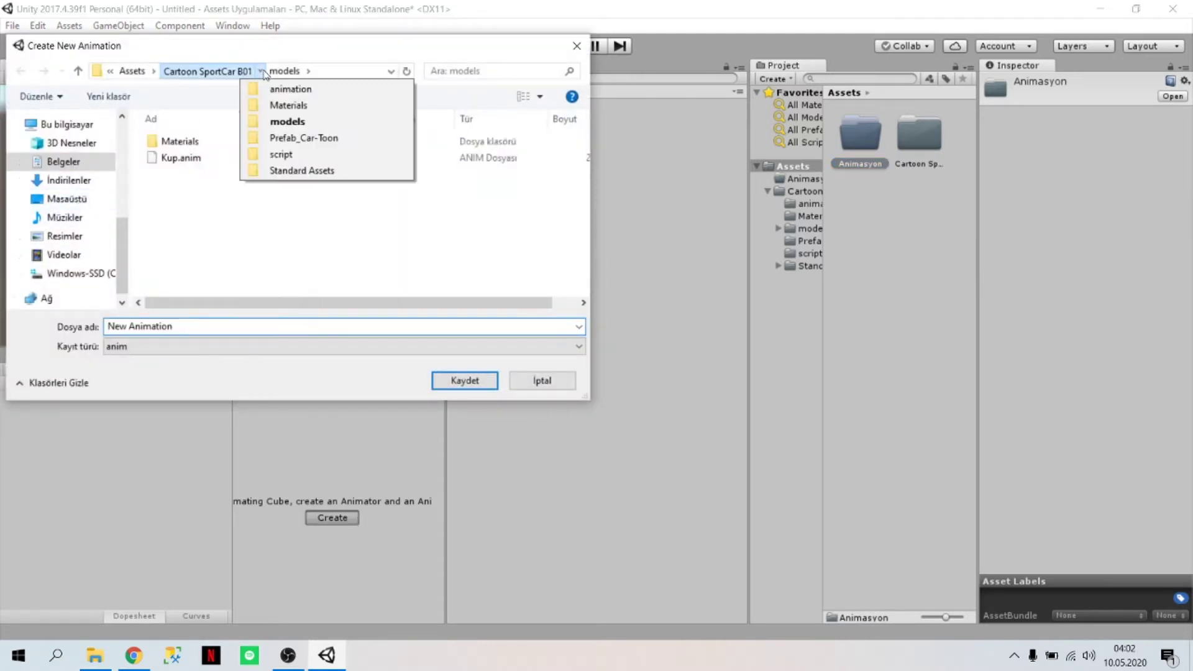
{"action": "left_click", "coordinate": [154, 72]}
{"action": "left_click", "coordinate": [154, 72]}
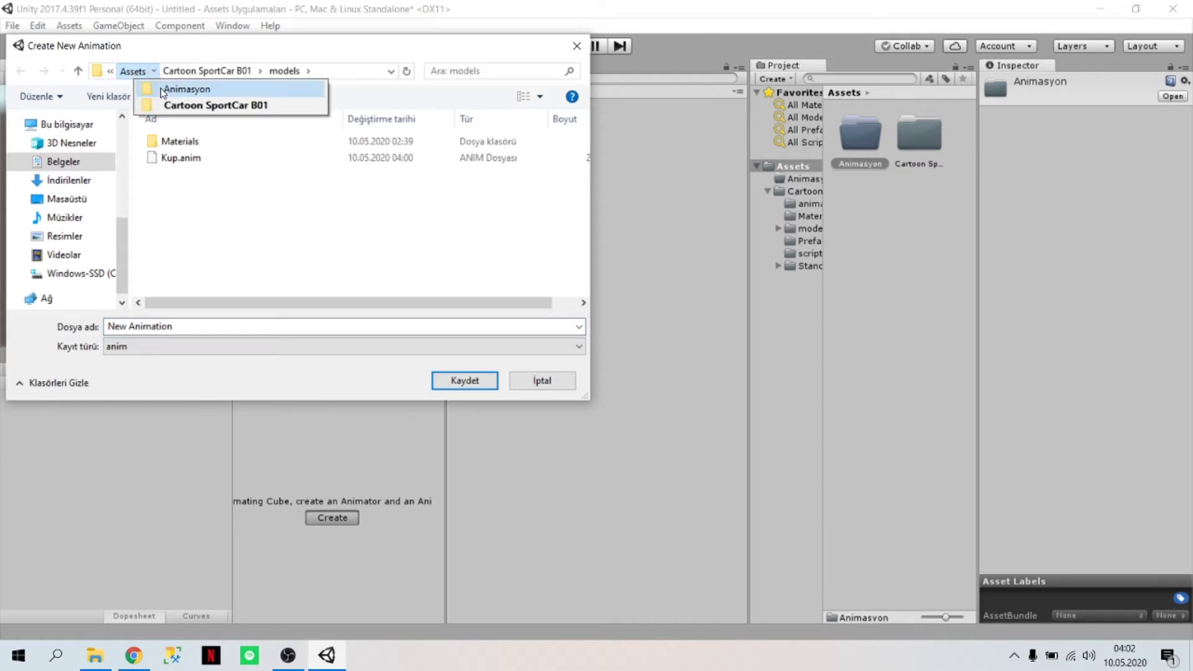
{"action": "left_click", "coordinate": [160, 90]}
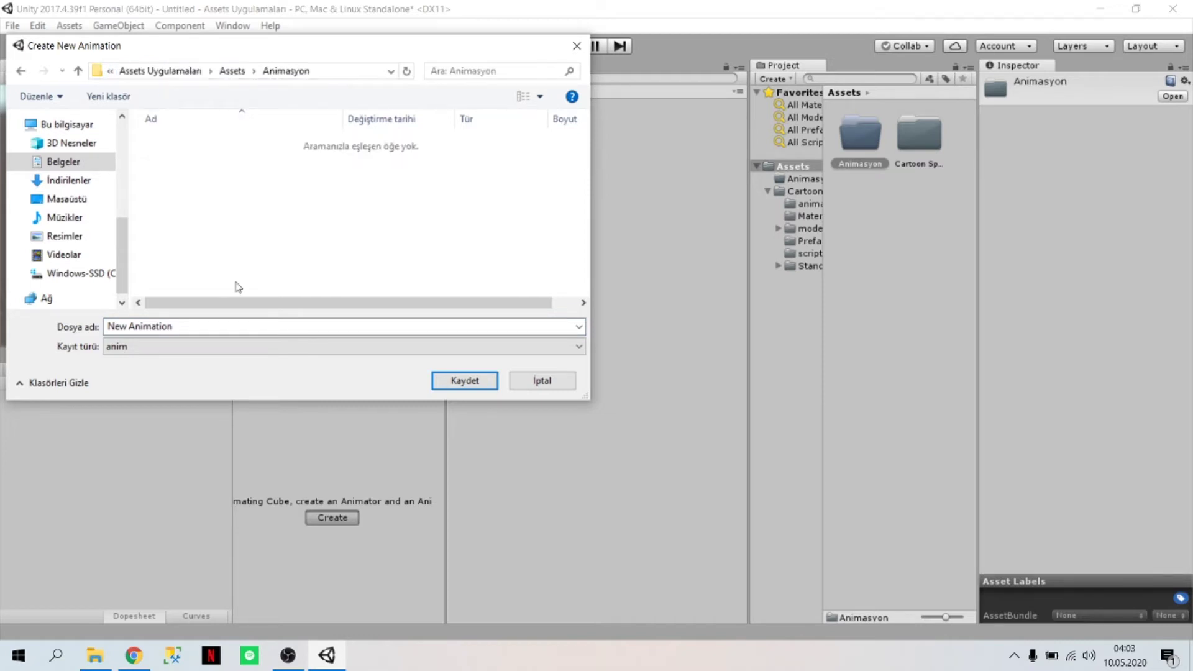
{"action": "left_click_drag", "start_coordinate": [214, 327], "coordinate": [103, 326]}
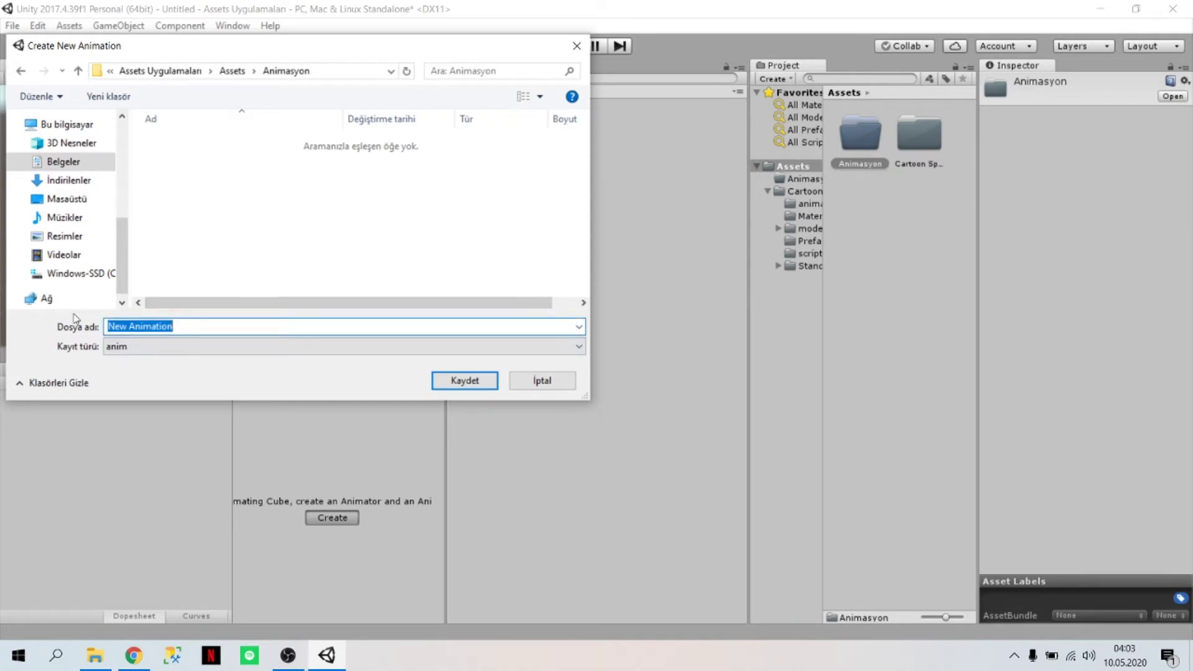
{"action": "type", "text": "Kup"}
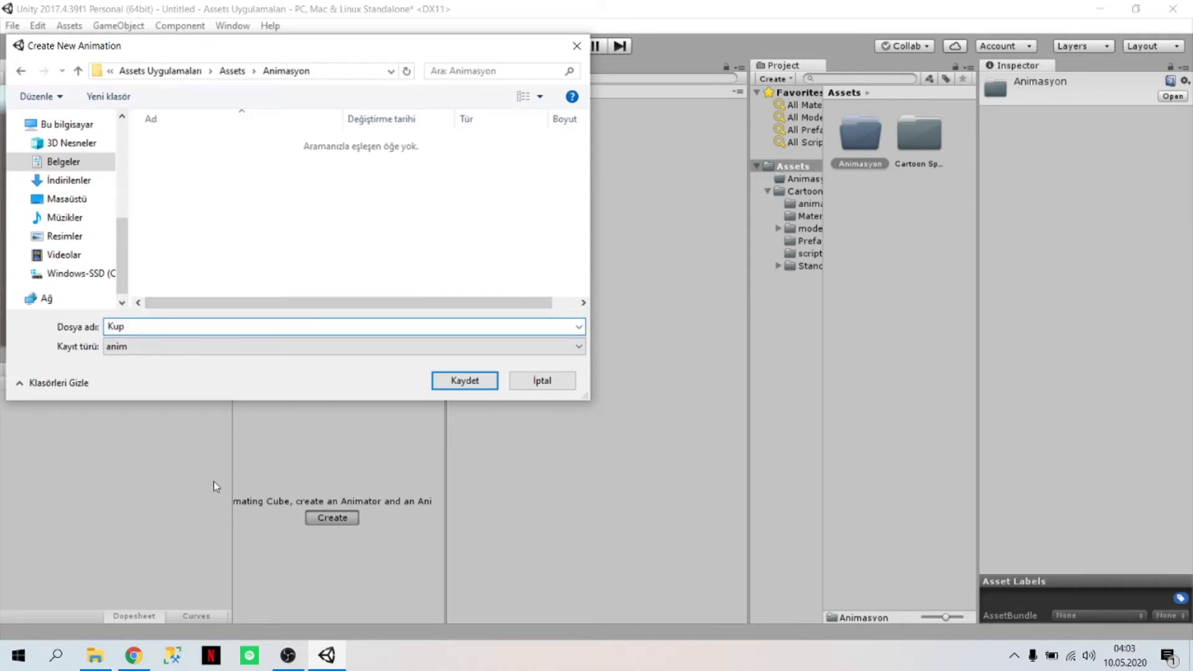
{"action": "left_click", "coordinate": [448, 380]}
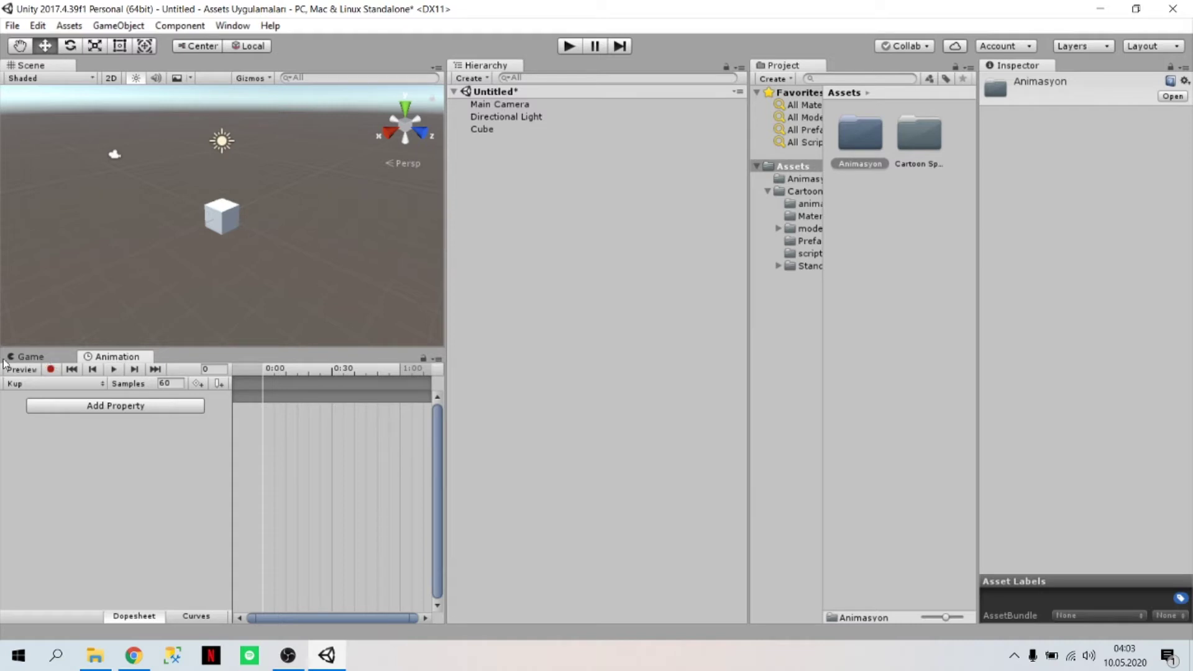
{"action": "left_click", "coordinate": [49, 369]}
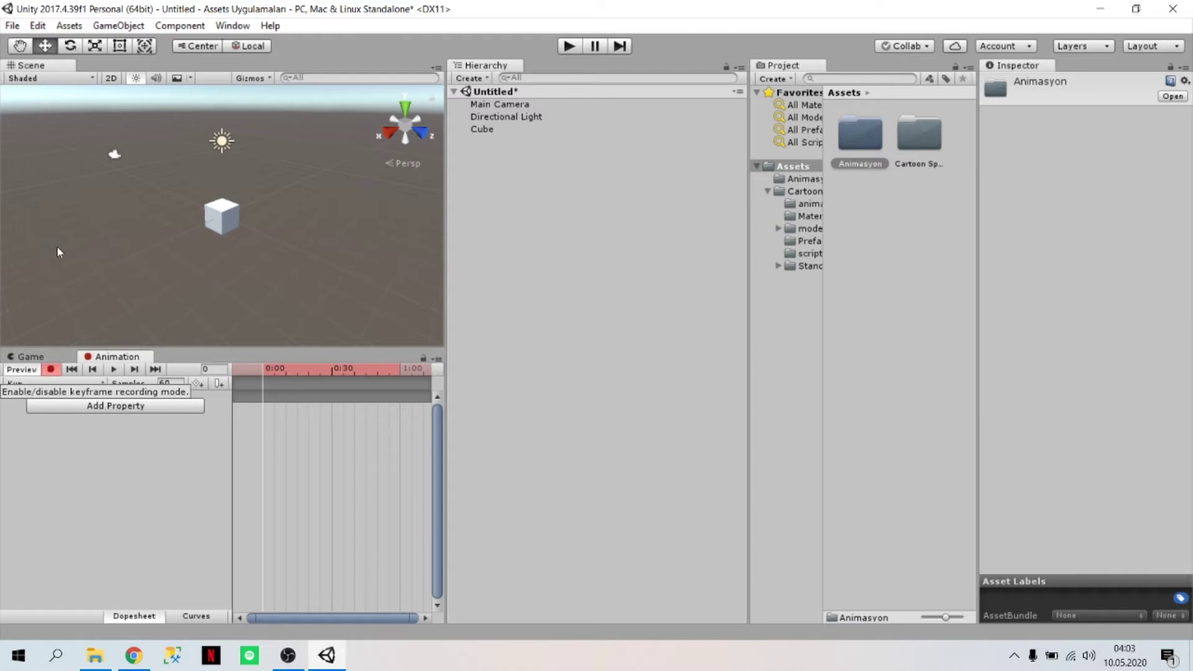
Step: Record a frame-0 position key for the cube at X 4.44, Y 0, Z 0, then move the playhead to 1:00
{"action": "left_click", "coordinate": [218, 221]}
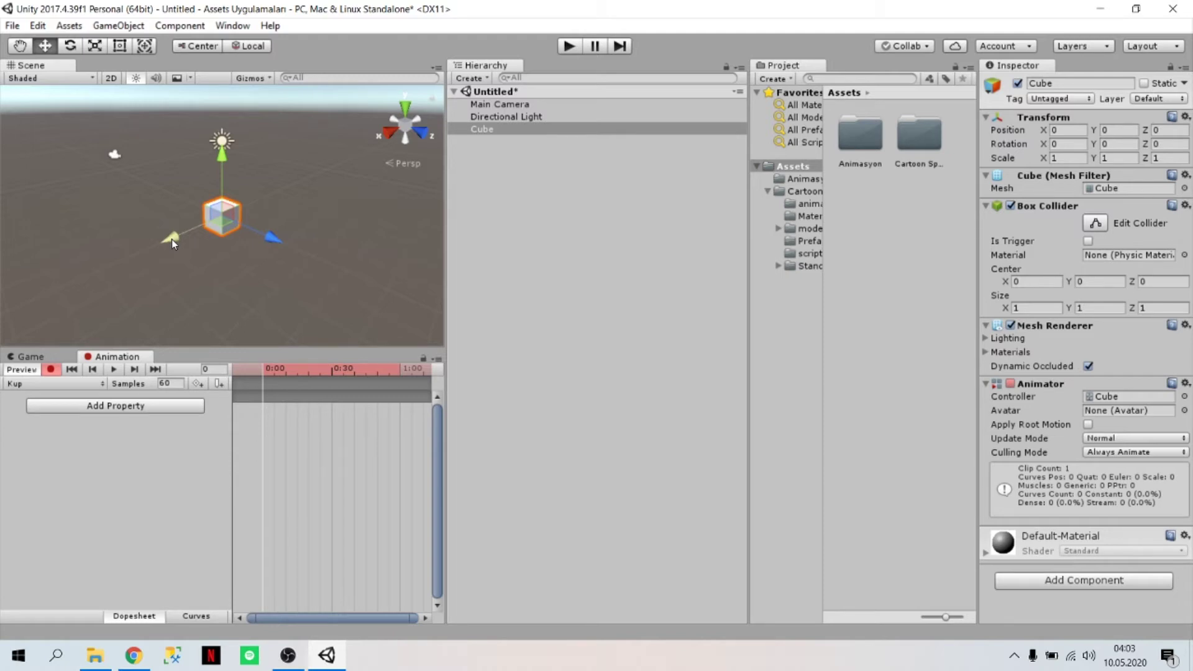
{"action": "left_click_drag", "start_coordinate": [171, 236], "coordinate": [106, 277]}
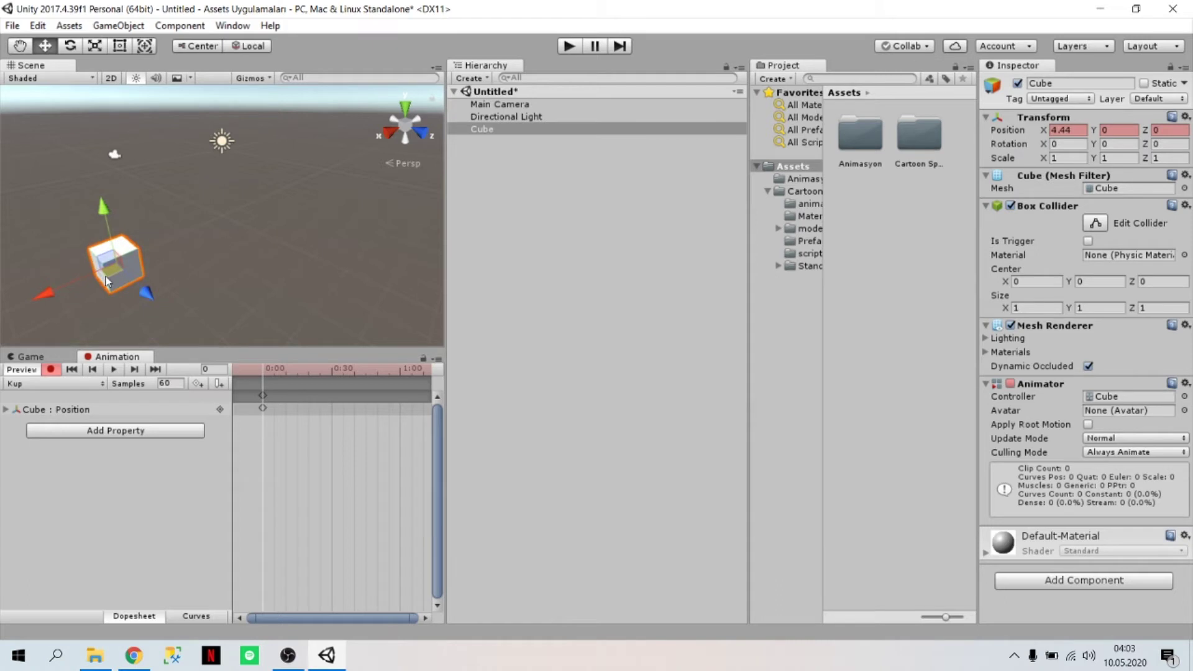
{"action": "left_click", "coordinate": [263, 396]}
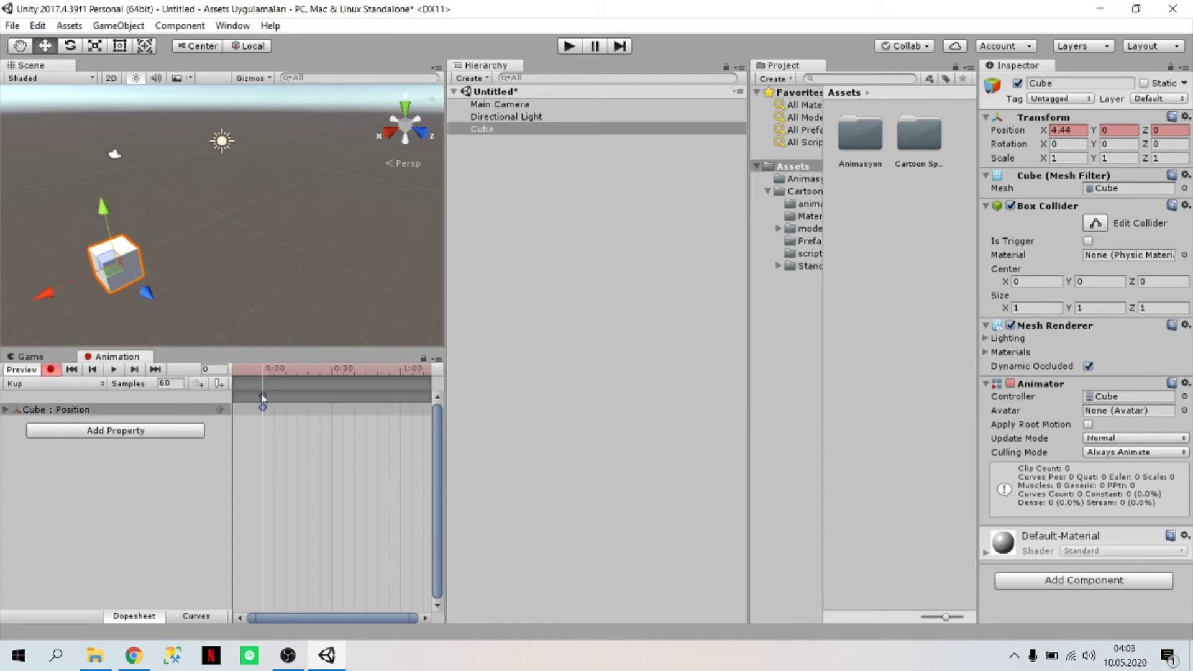
{"action": "left_click", "coordinate": [6, 409]}
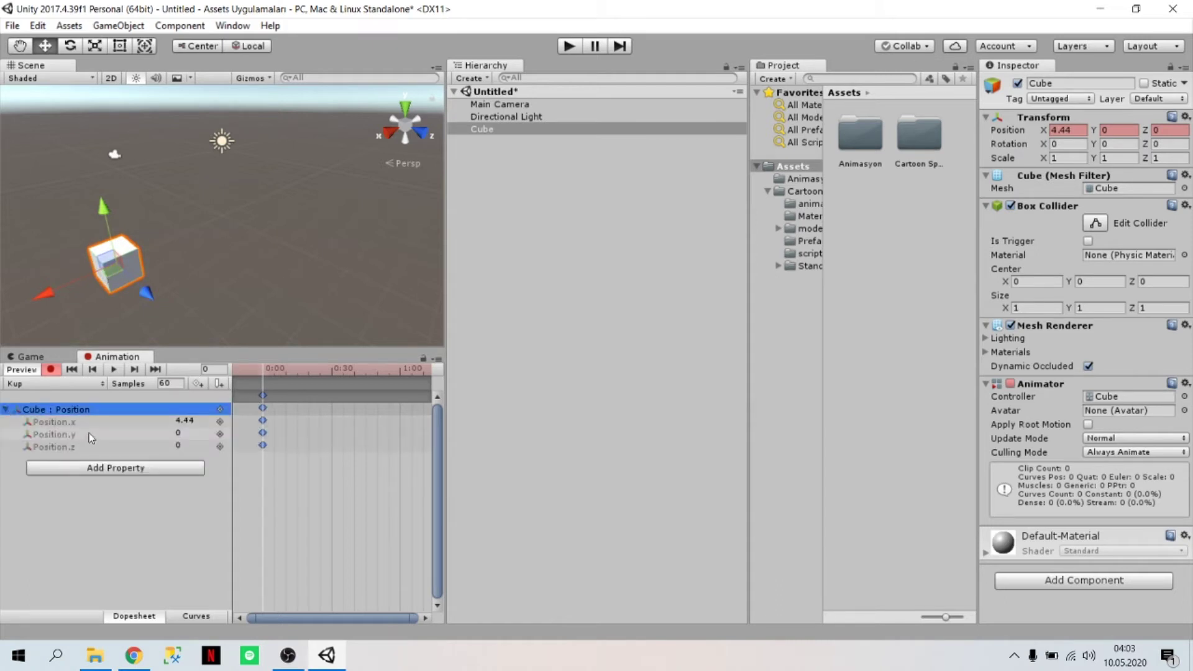
{"action": "left_click", "coordinate": [204, 420]}
{"action": "key", "text": "Return"}
{"action": "left_click", "coordinate": [399, 369]}
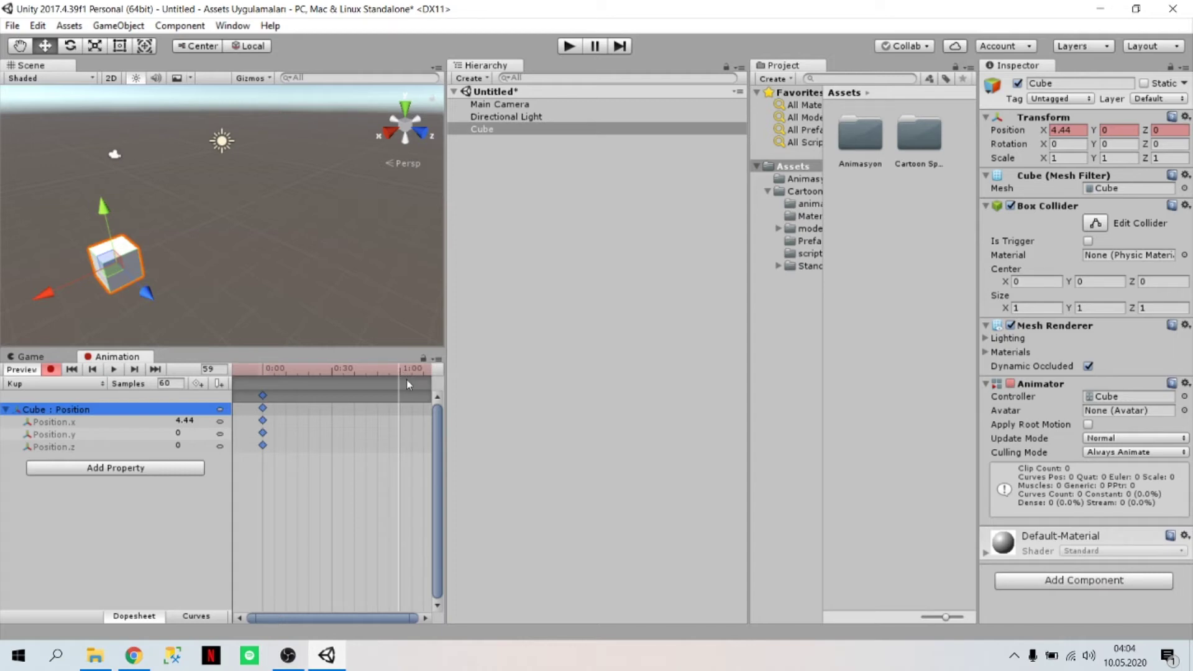
{"action": "left_click", "coordinate": [400, 372]}
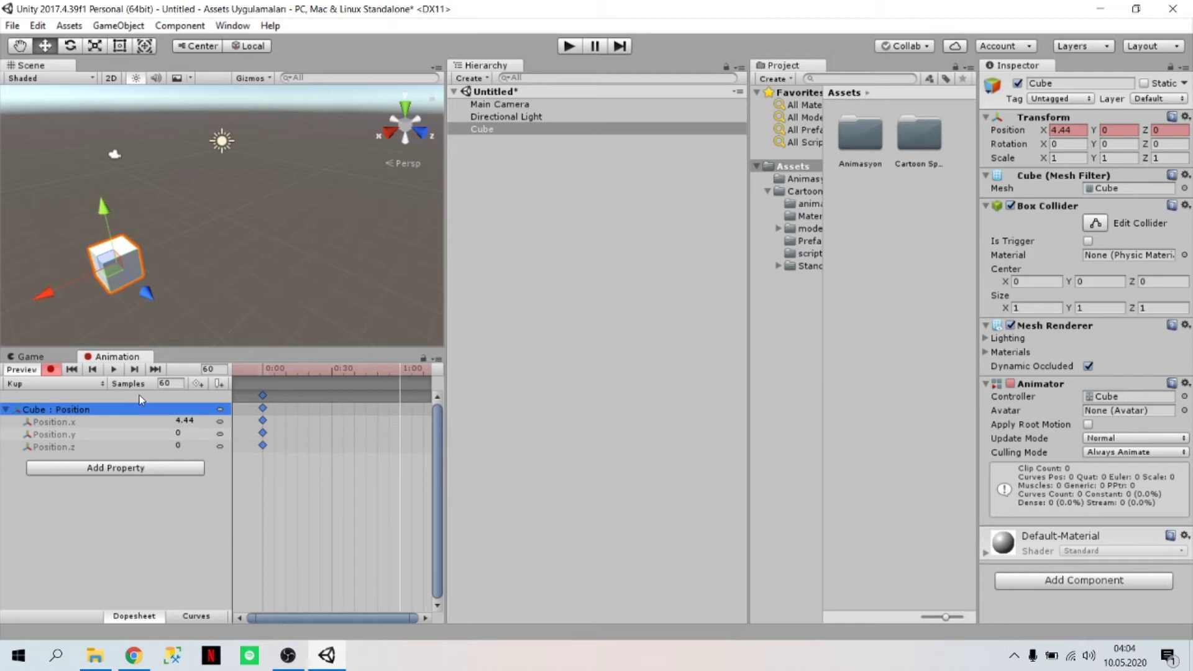
Step: Drag the cube along X to -4.16, keying it at the 1:00 mark
{"action": "left_click_drag", "start_coordinate": [41, 295], "coordinate": [315, 225]}
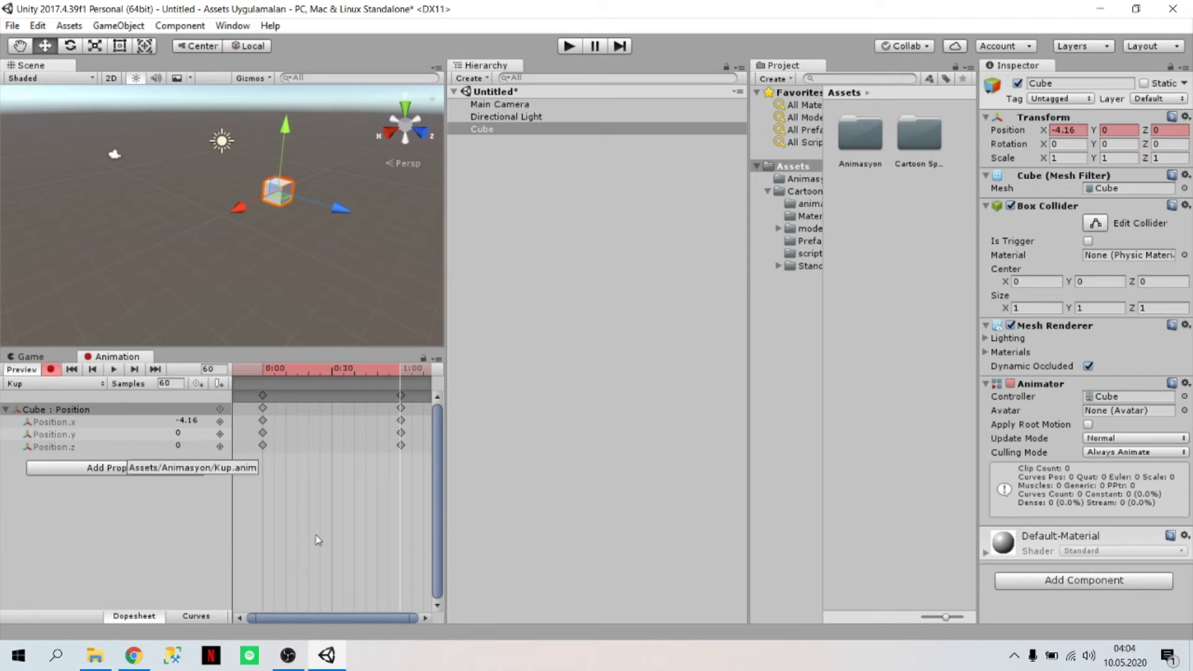
Step: Key the cube raised to Y 1.54 at 0:30 and preview the Kup animation
{"action": "left_click", "coordinate": [332, 369]}
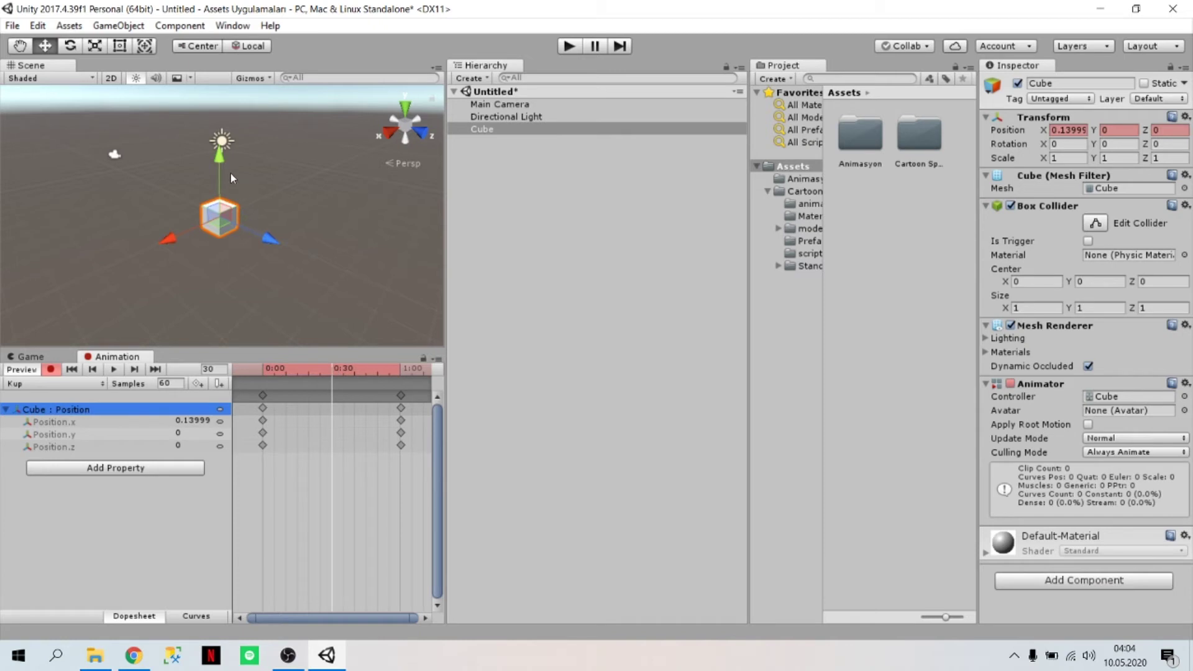
{"action": "left_click_drag", "start_coordinate": [219, 155], "coordinate": [218, 127]}
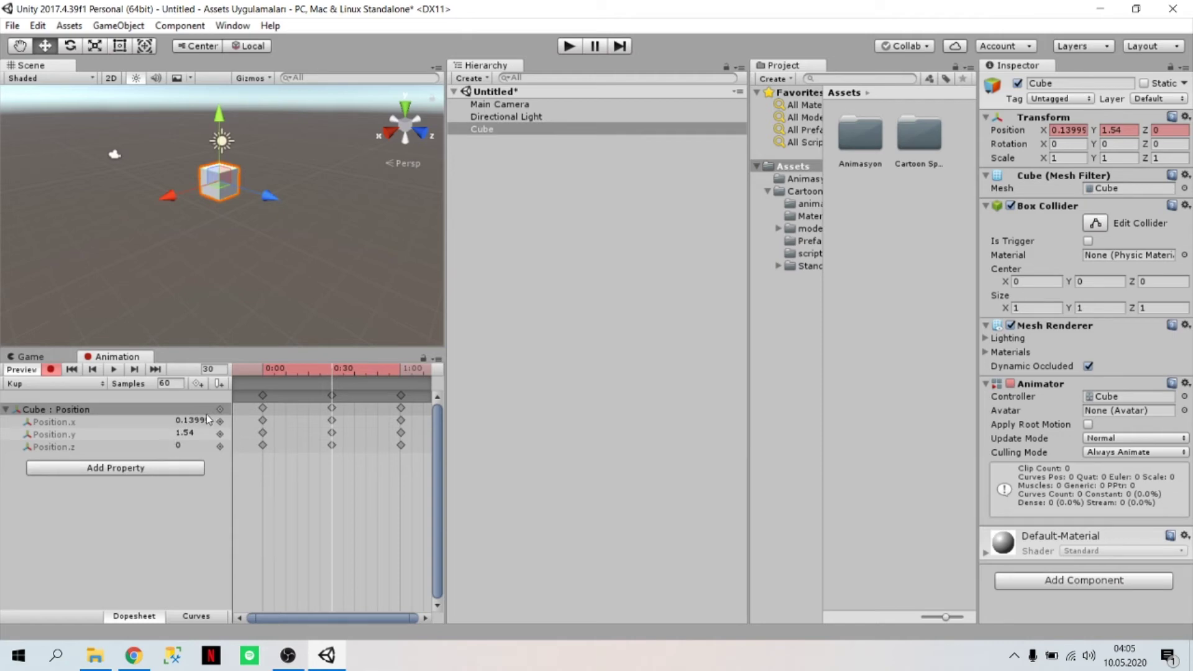
{"action": "left_click", "coordinate": [188, 417]}
{"action": "left_click", "coordinate": [114, 369]}
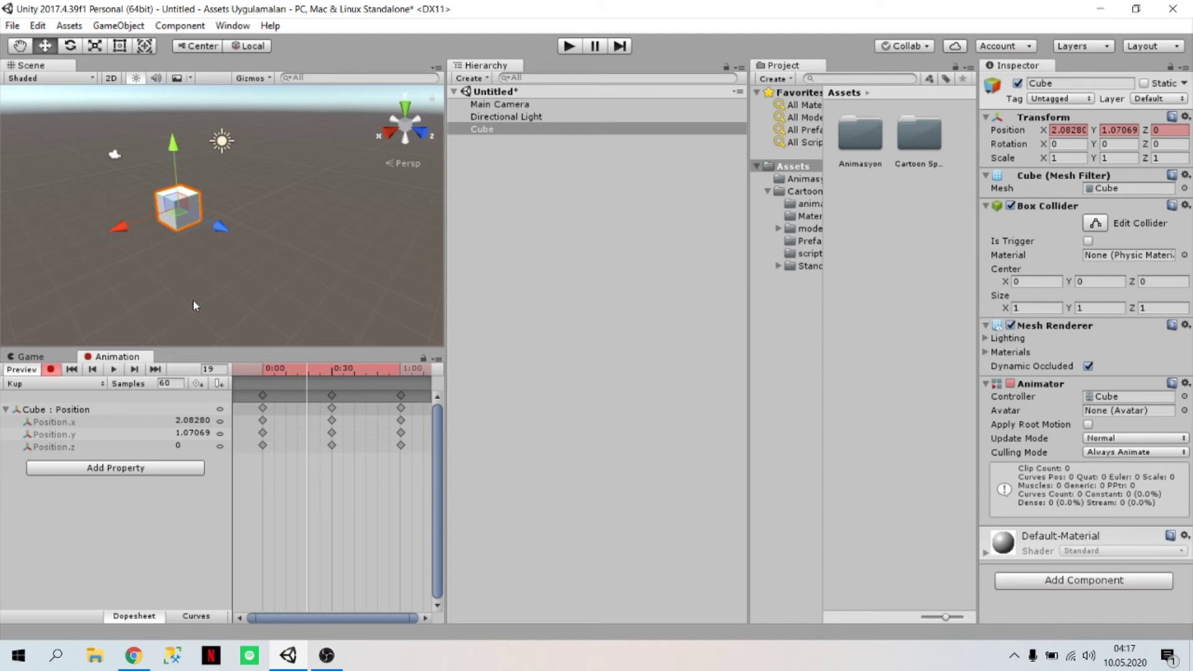
{"action": "left_click", "coordinate": [221, 368]}
Step: Jump to frame 120 and key the cube moved back along X
{"action": "key", "text": "BackSpace"}
{"action": "key", "text": "BackSpace"}
{"action": "type", "text": "120"}
{"action": "left_click", "coordinate": [105, 231]}
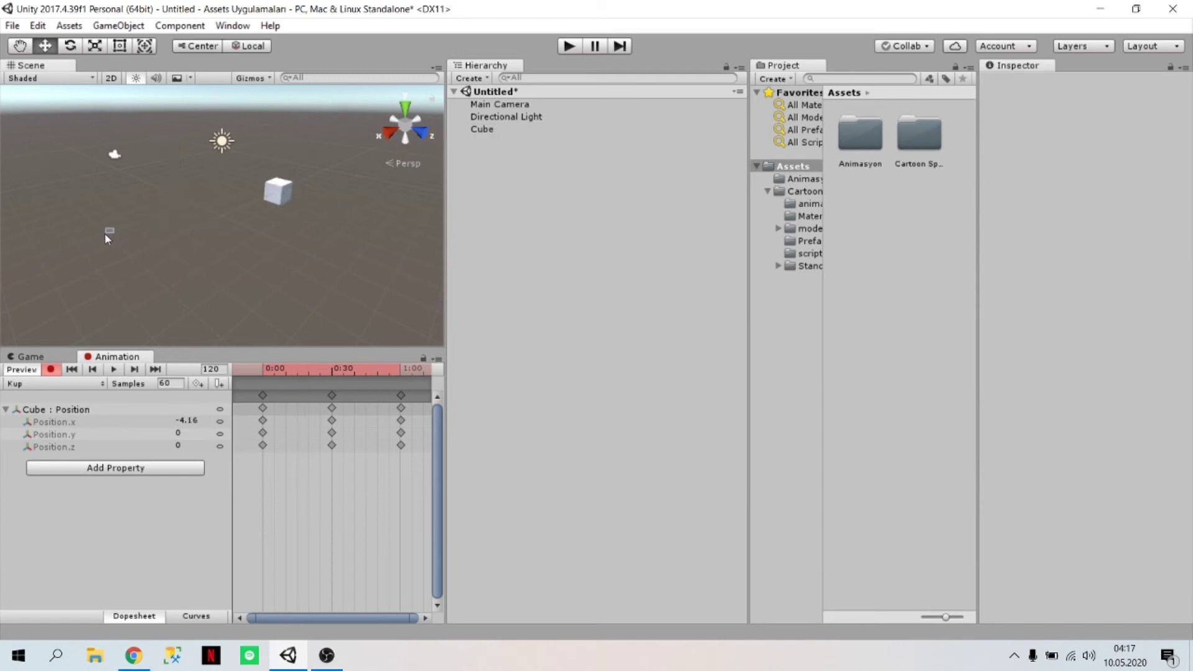
{"action": "left_click", "coordinate": [273, 197]}
{"action": "left_click_drag", "start_coordinate": [236, 209], "coordinate": [168, 241]}
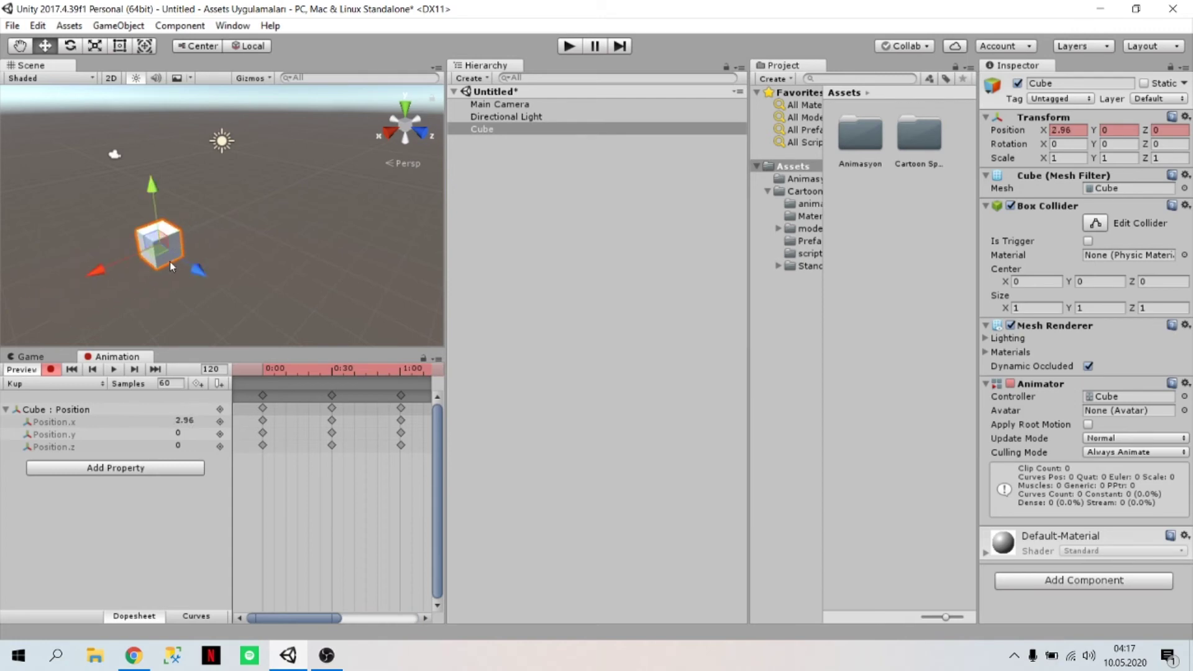
Step: Return to frame 0 and select the Position keyframes at 0:00
{"action": "left_click", "coordinate": [218, 369]}
{"action": "type", "text": "0"}
{"action": "left_click", "coordinate": [165, 519]}
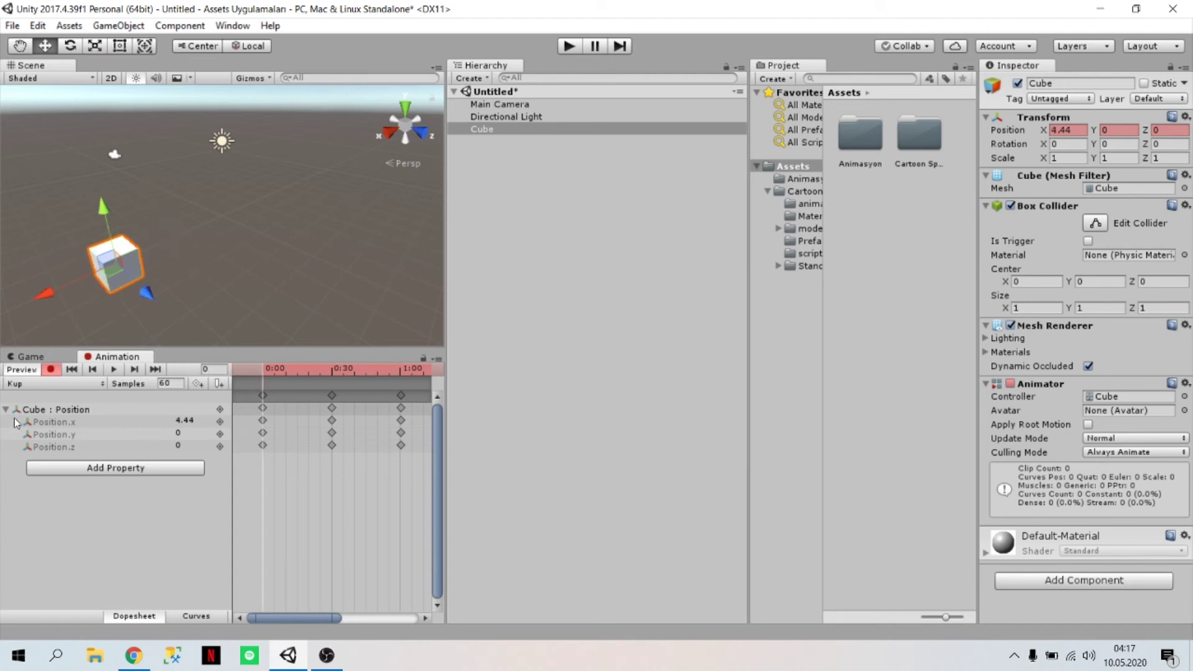
{"action": "left_click", "coordinate": [5, 409]}
{"action": "left_click", "coordinate": [5, 409]}
{"action": "left_click", "coordinate": [263, 395]}
{"action": "left_click_drag", "start_coordinate": [312, 619], "coordinate": [411, 627]}
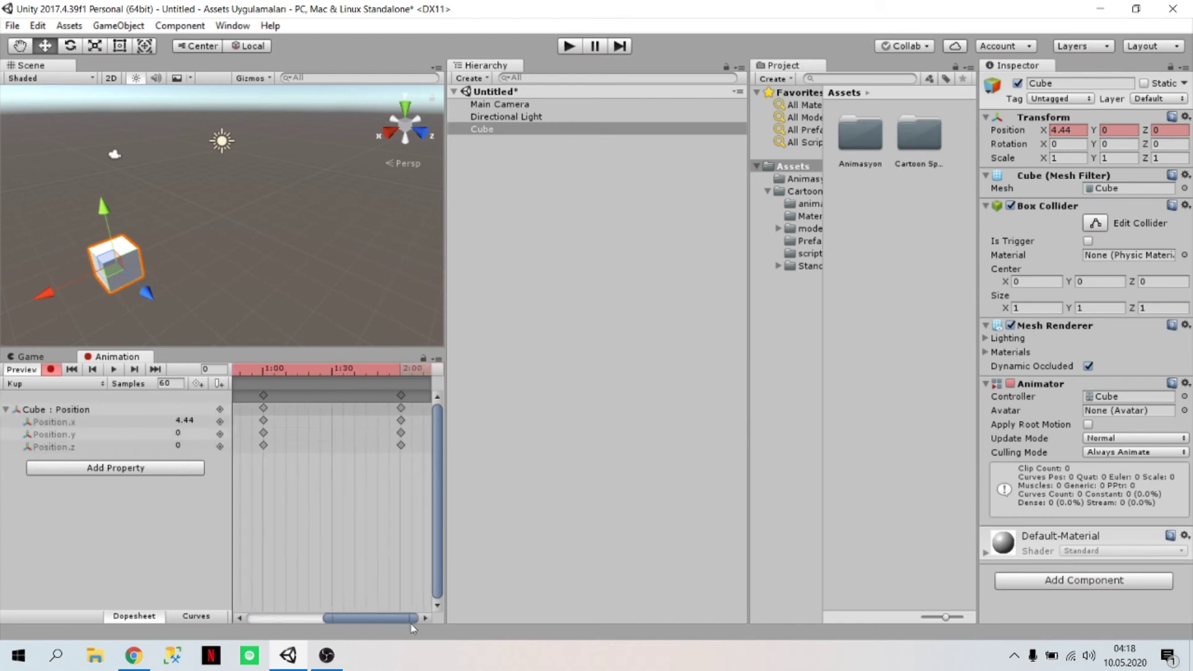
Step: Paste the 0:30 raised-pose keyframes at 1:30 and preview the Kup clip
{"action": "left_click", "coordinate": [401, 395]}
{"action": "left_click", "coordinate": [401, 397]}
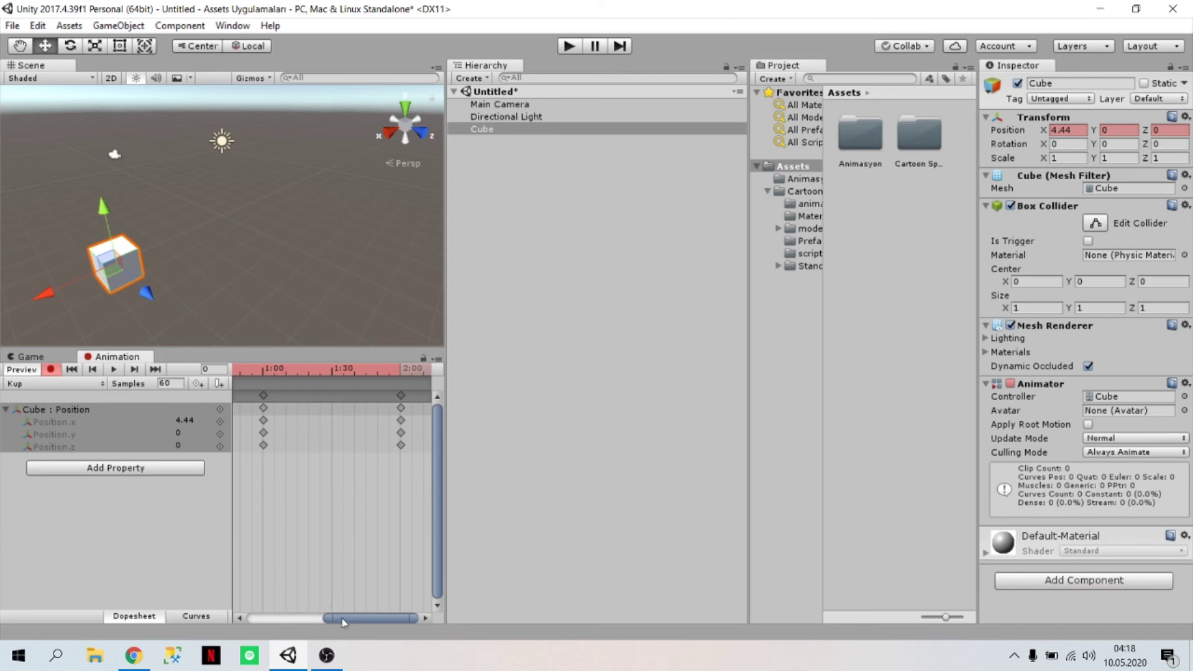
{"action": "left_click_drag", "start_coordinate": [336, 618], "coordinate": [251, 605]}
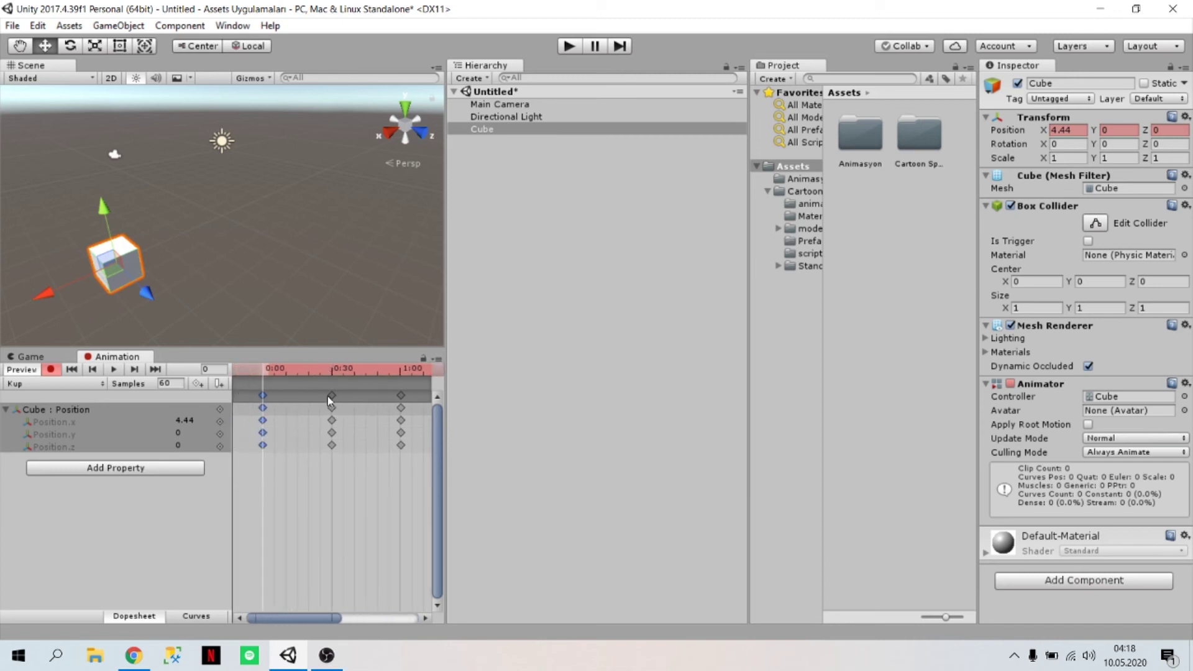
{"action": "left_click", "coordinate": [331, 396]}
{"action": "left_click_drag", "start_coordinate": [283, 618], "coordinate": [336, 618]}
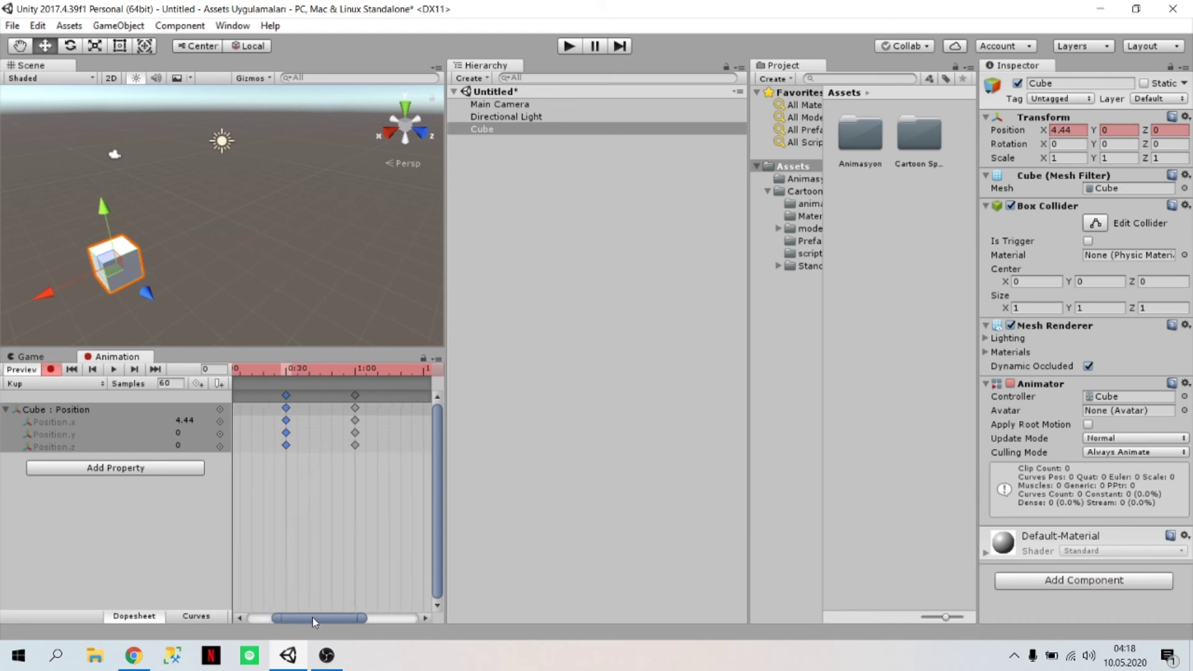
{"action": "left_click", "coordinate": [373, 371]}
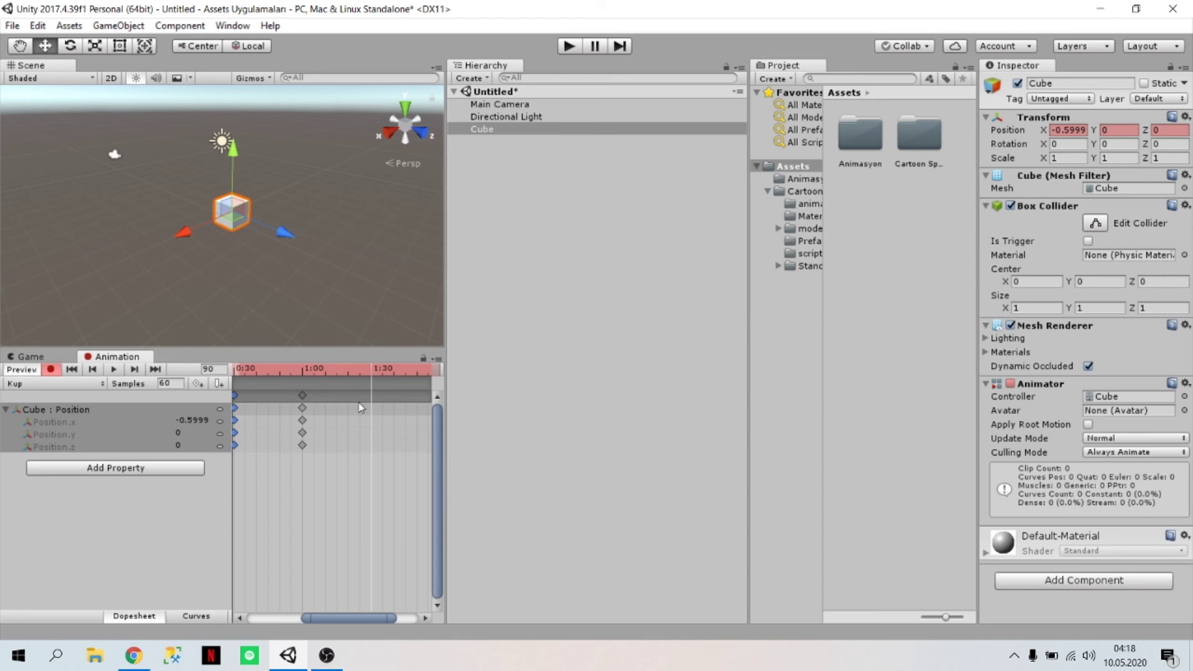
{"action": "key", "text": "ctrl+v"}
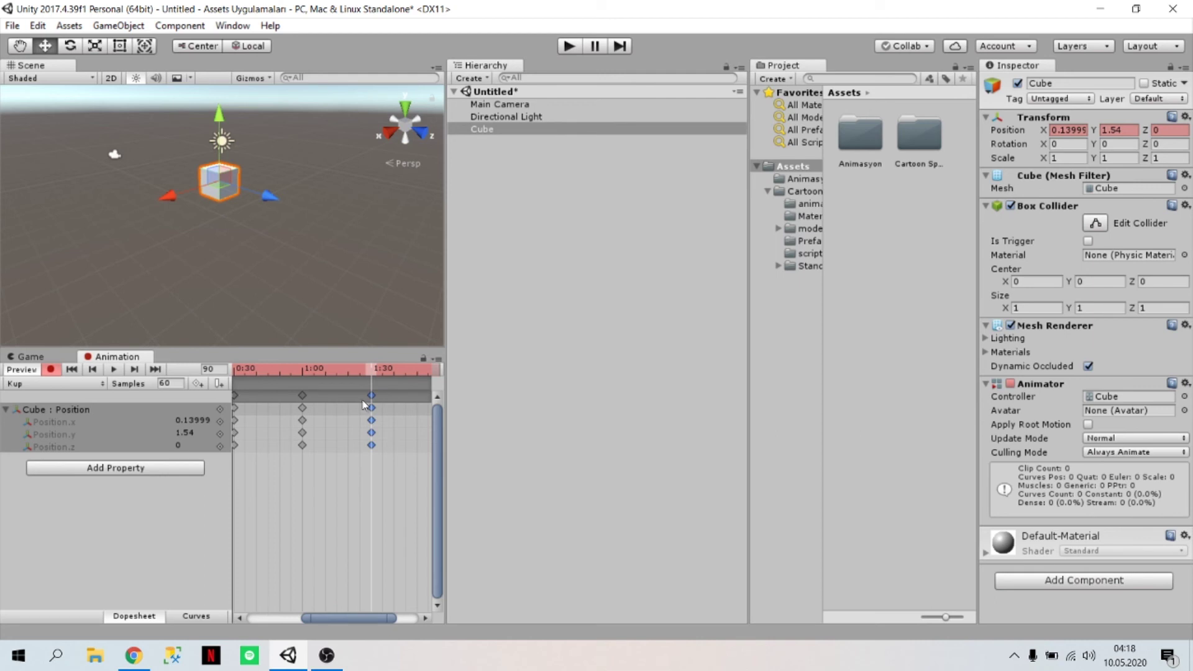
{"action": "left_click", "coordinate": [112, 369]}
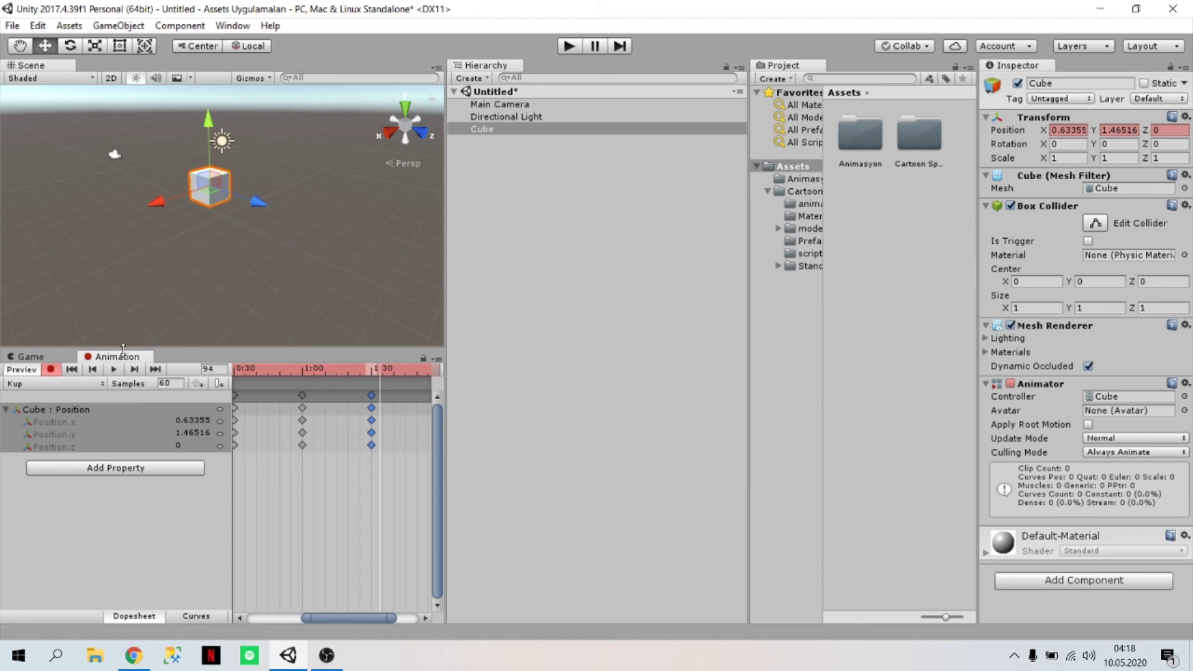
{"action": "left_click", "coordinate": [662, 128]}
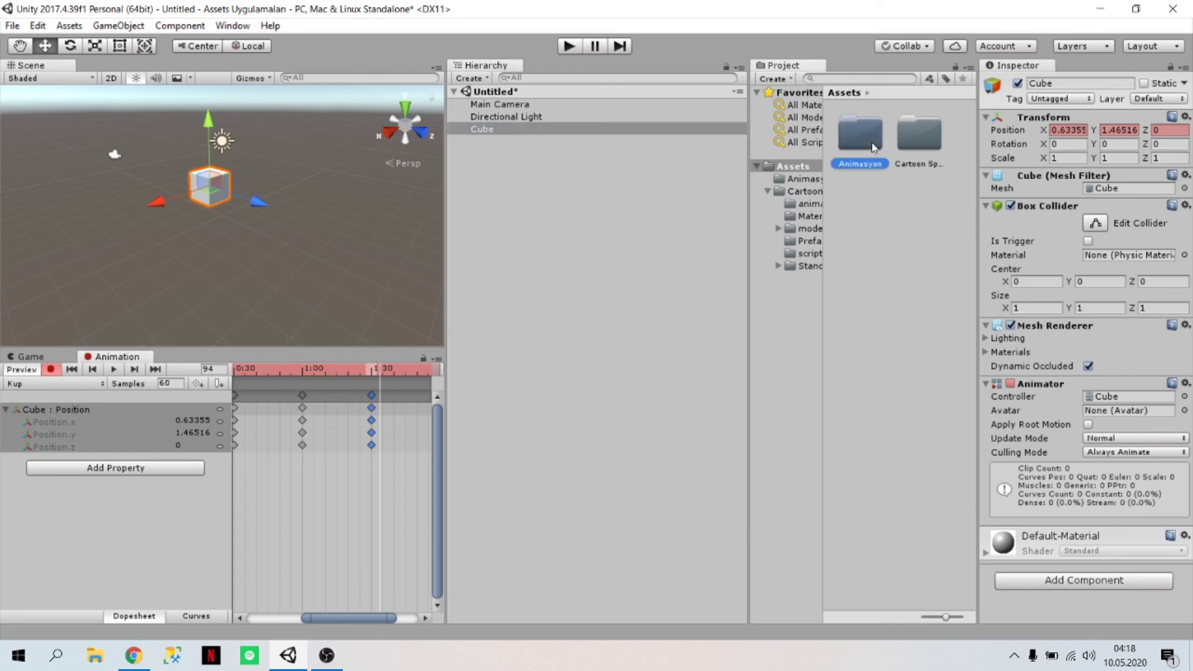
Step: Uncheck Loop Time on the Kup clip in Animasyon and run the scene
{"action": "double_click", "coordinate": [869, 143]}
{"action": "left_click", "coordinate": [917, 138]}
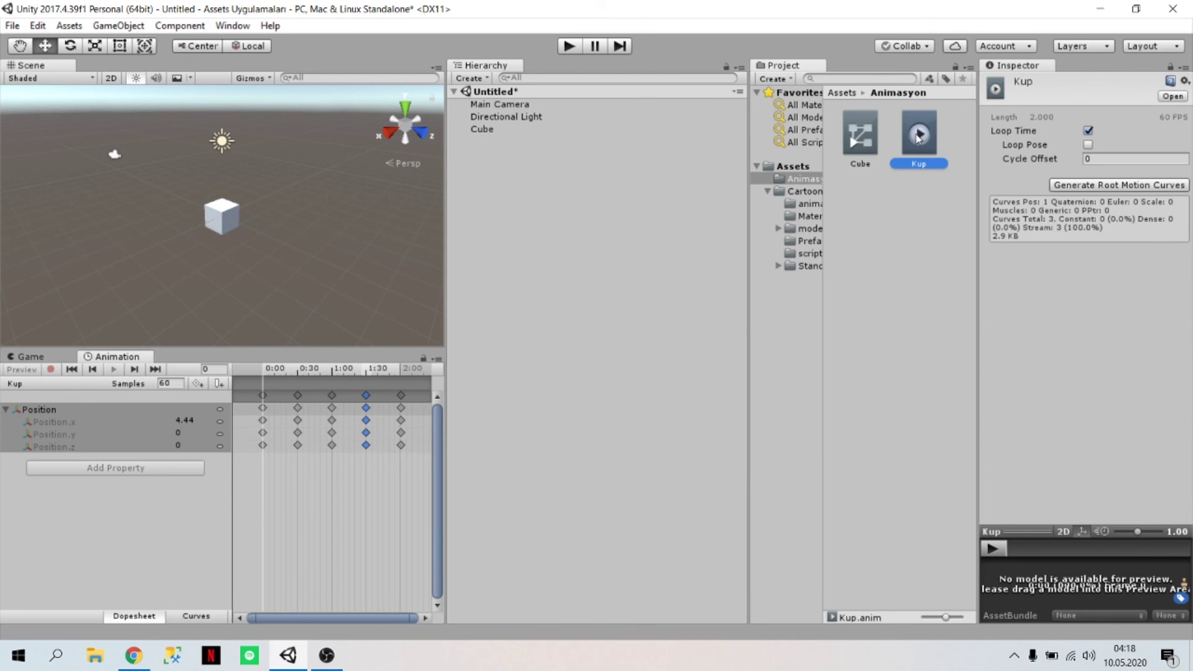
{"action": "left_click", "coordinate": [1087, 130]}
{"action": "left_click", "coordinate": [1087, 132]}
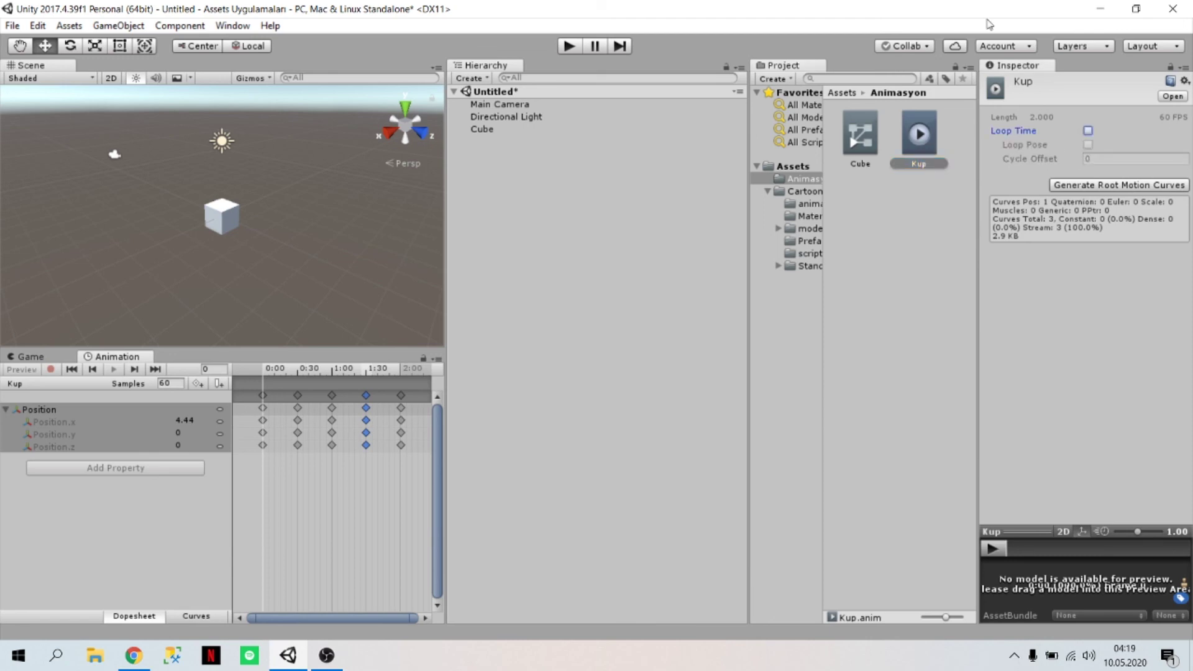
{"action": "left_click", "coordinate": [568, 47]}
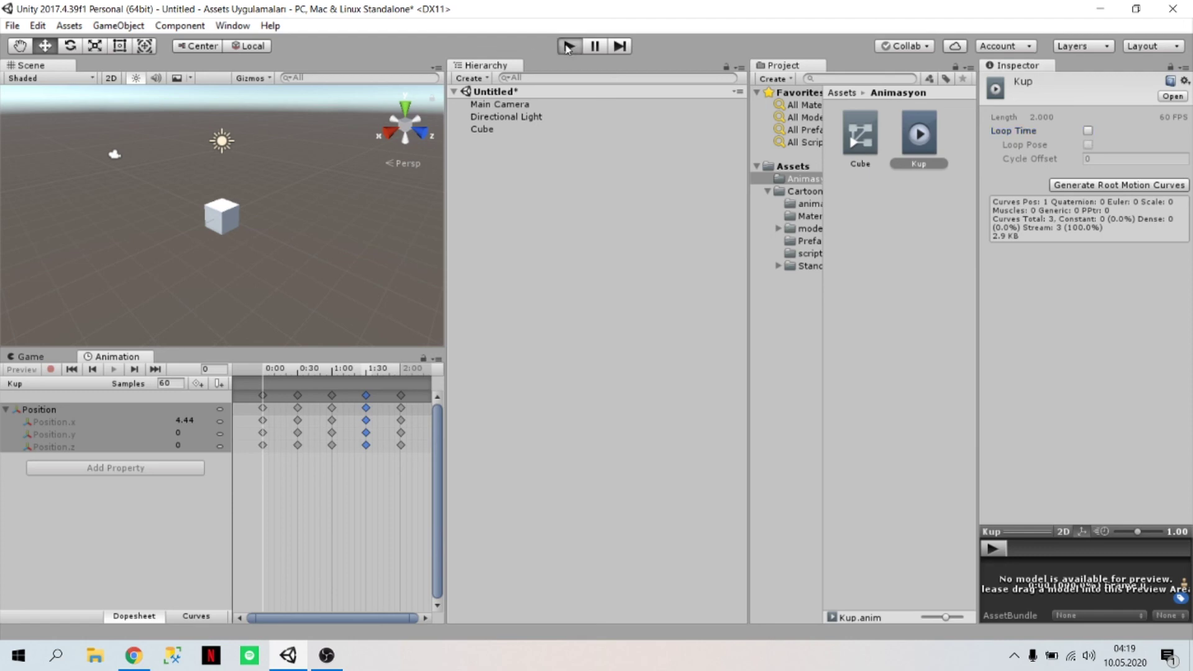